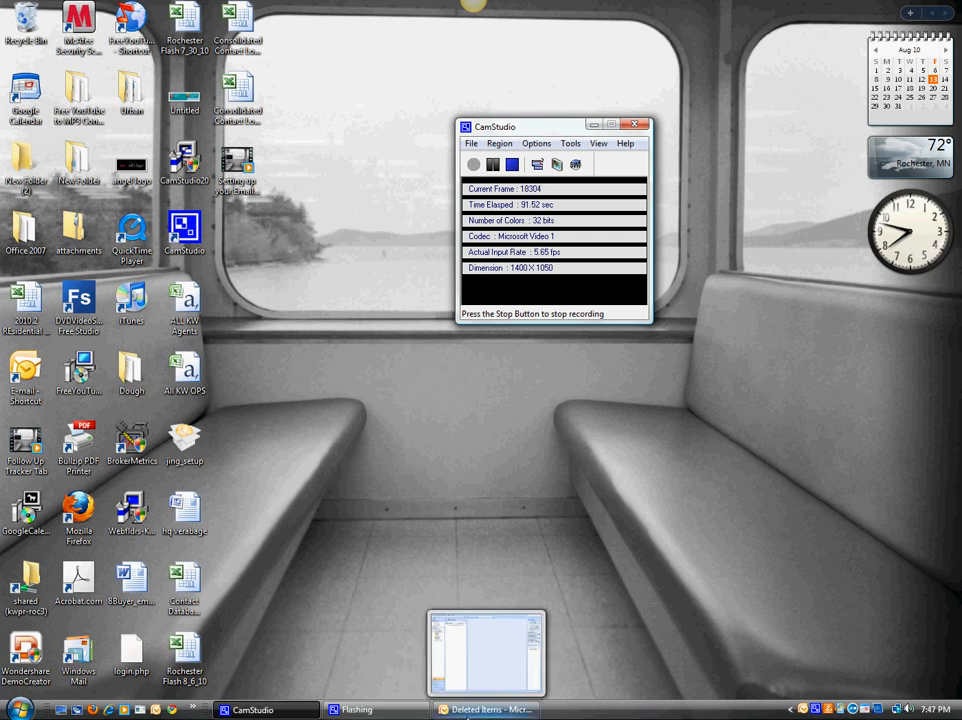
Switch to Outlook, open the e-mail account settings and select the existing POP/SMTP account.
click(466, 712)
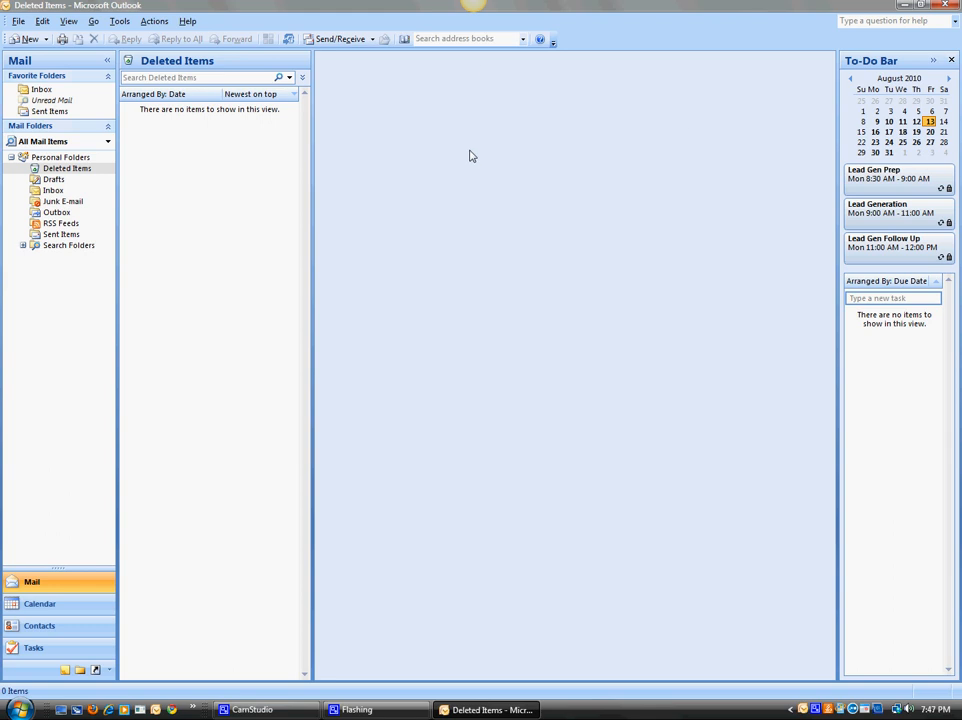
click(119, 22)
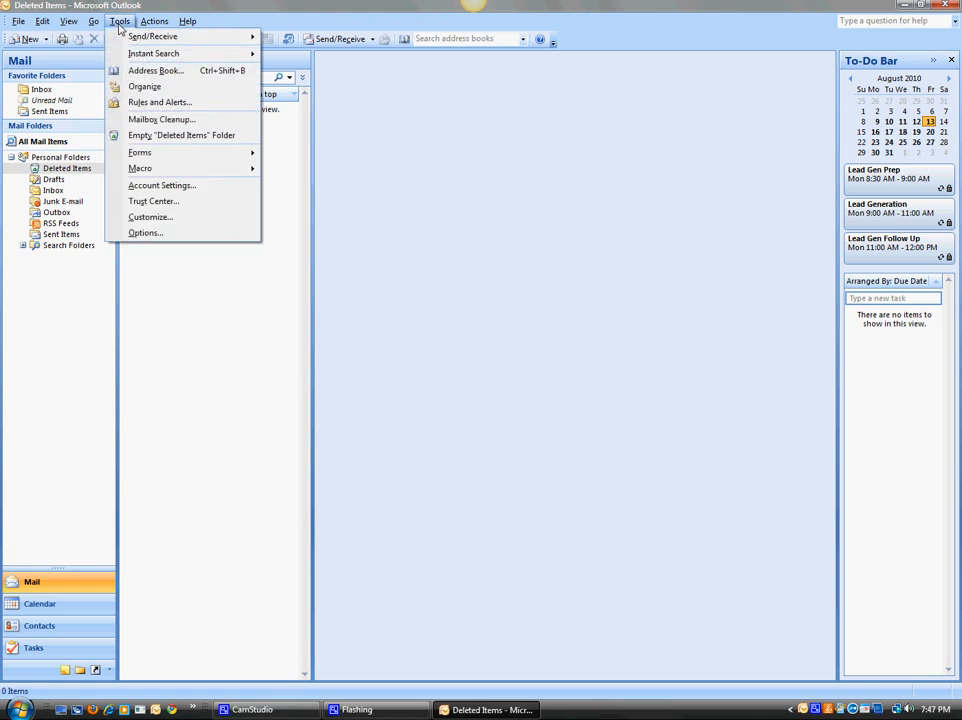
click(177, 192)
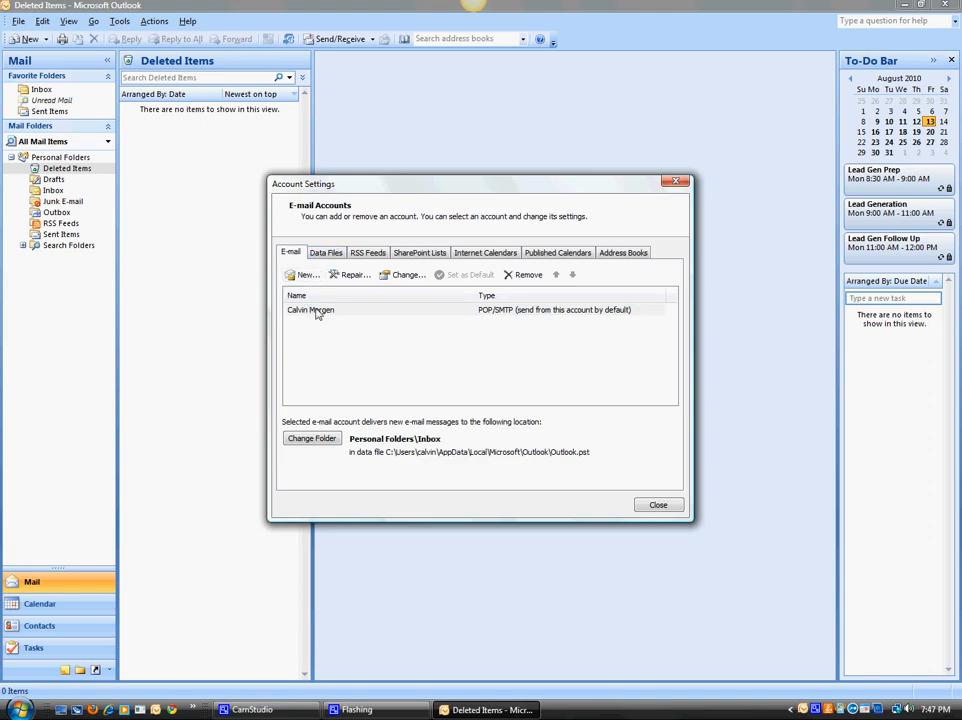
click(318, 311)
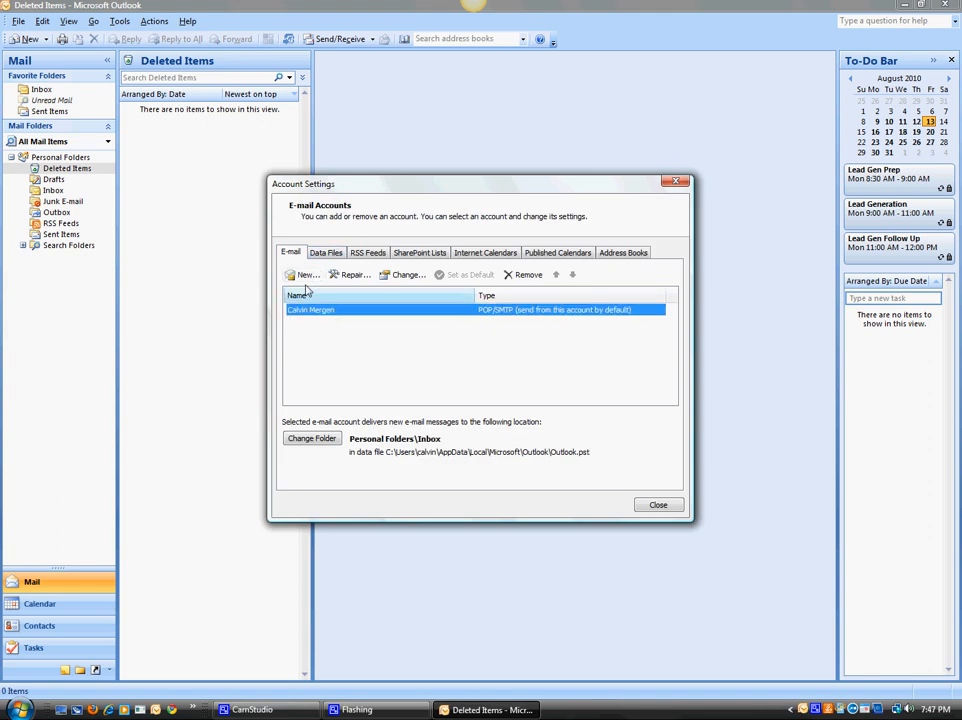
click(306, 276)
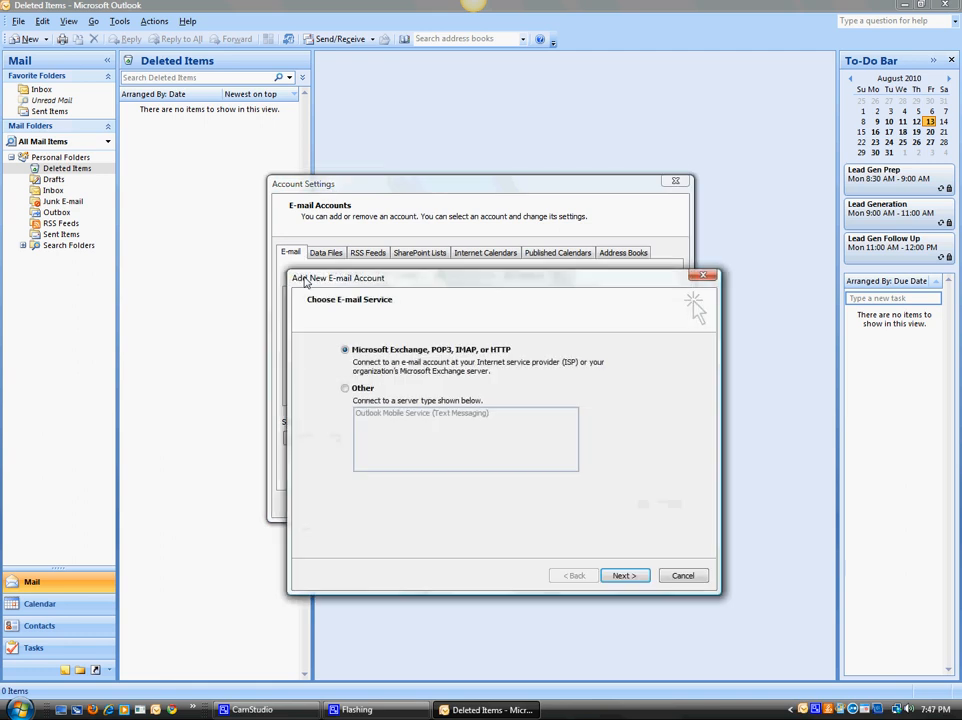
drag(333, 348, 305, 238)
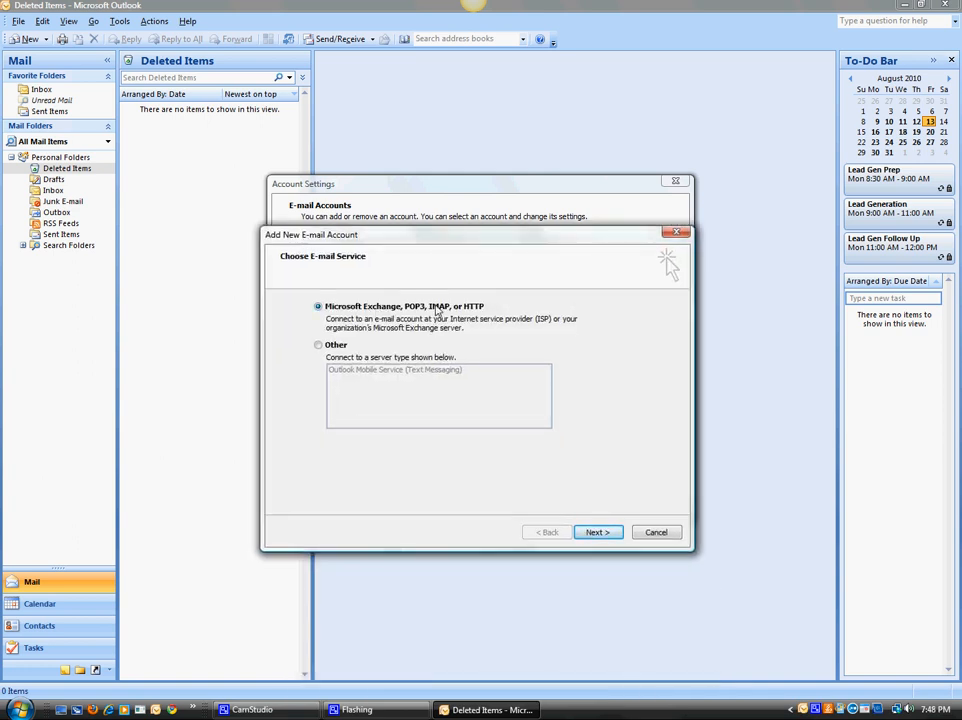
click(597, 532)
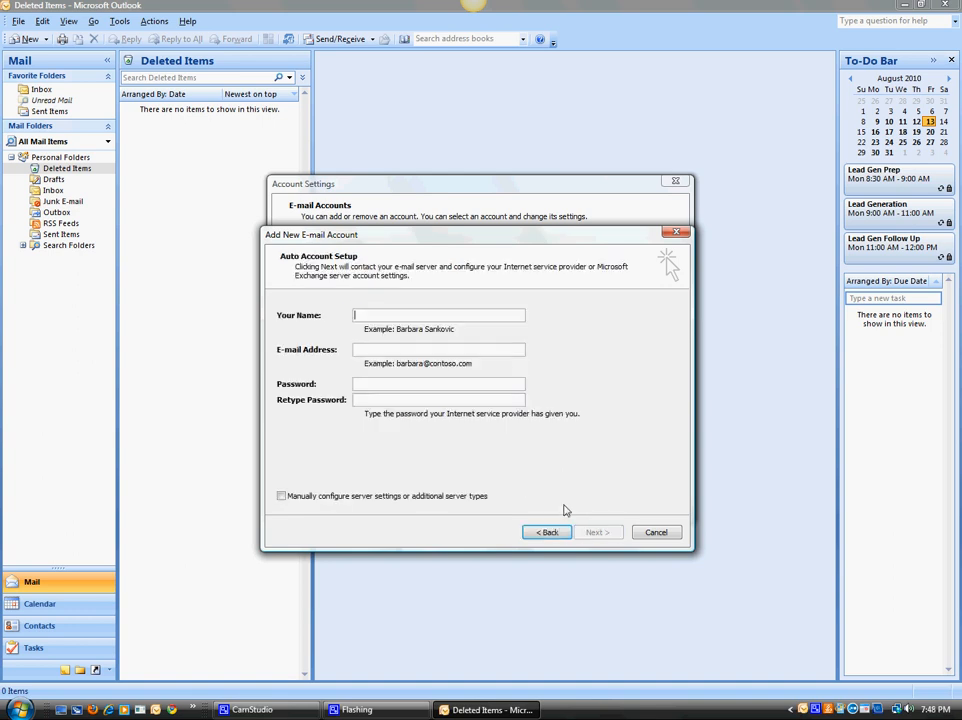
click(298, 499)
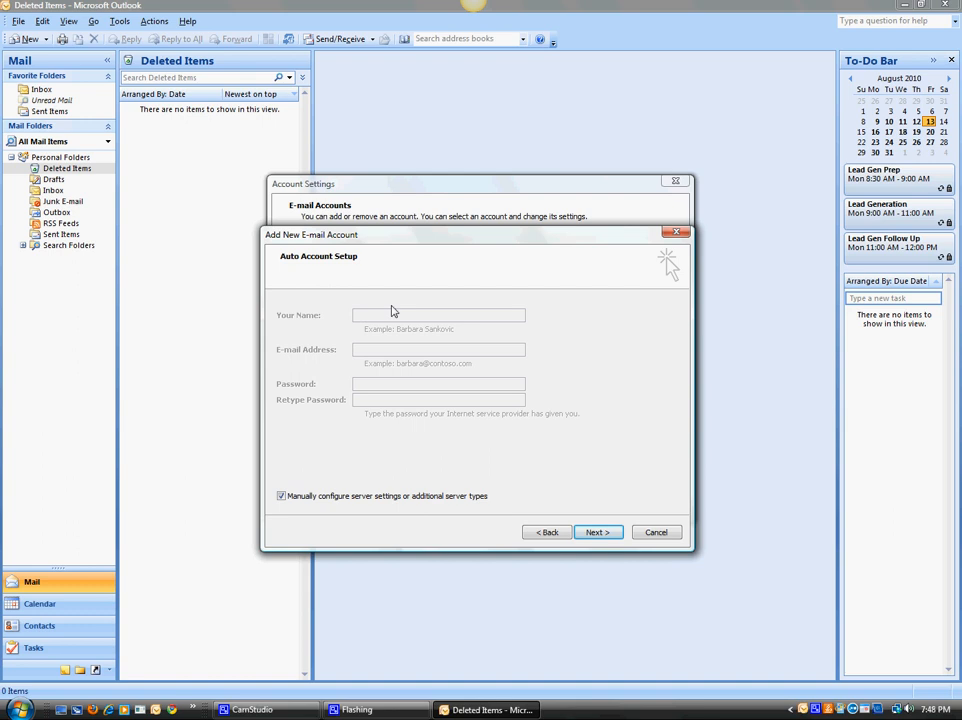
click(593, 536)
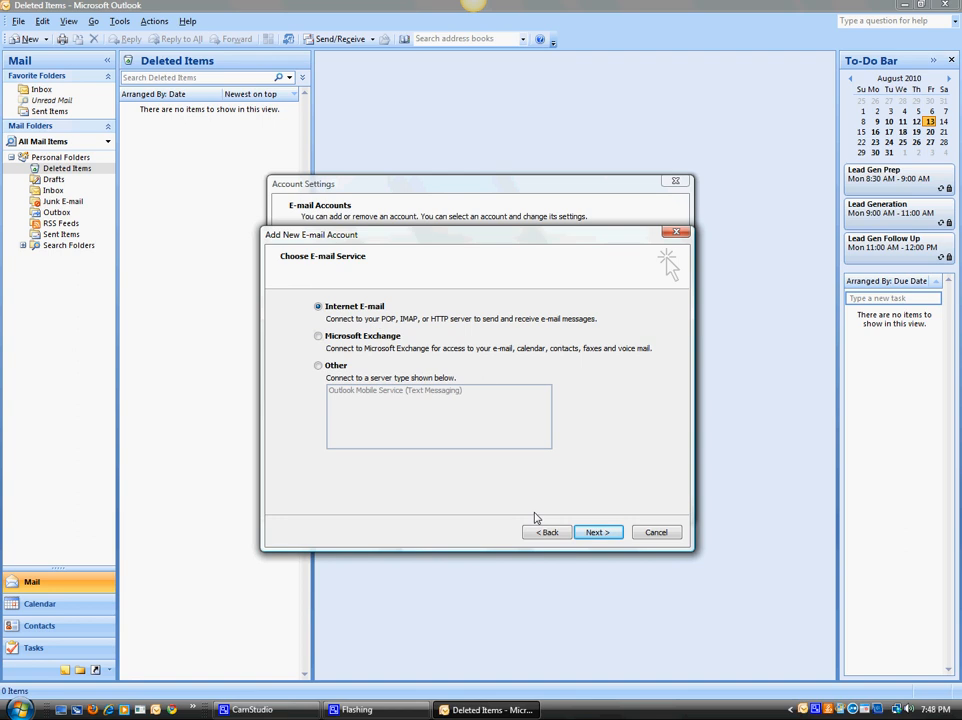
click(597, 535)
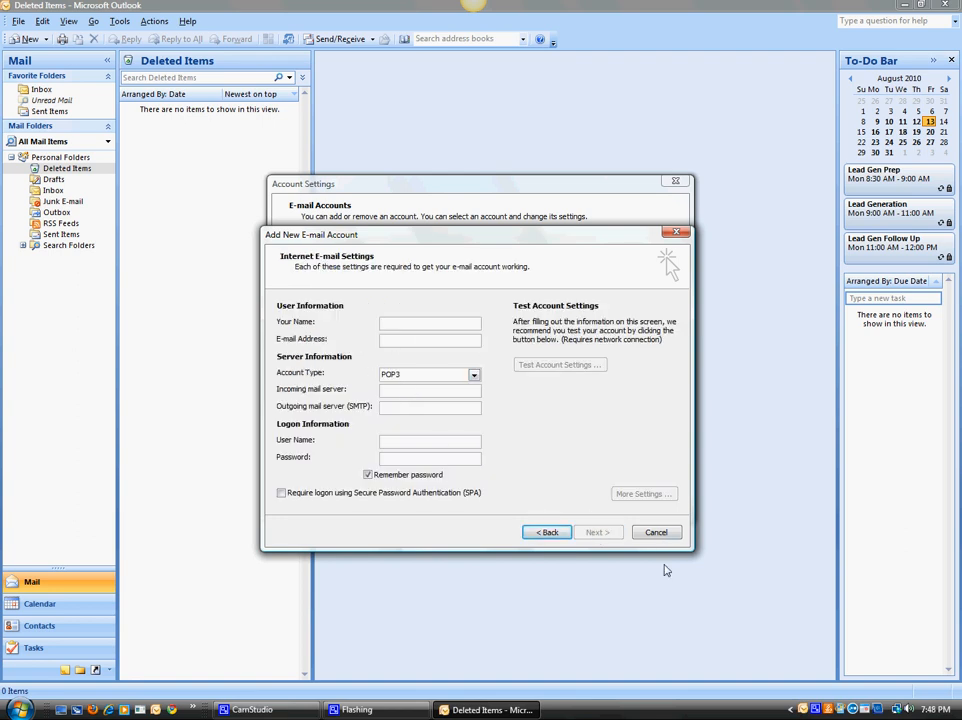
click(656, 533)
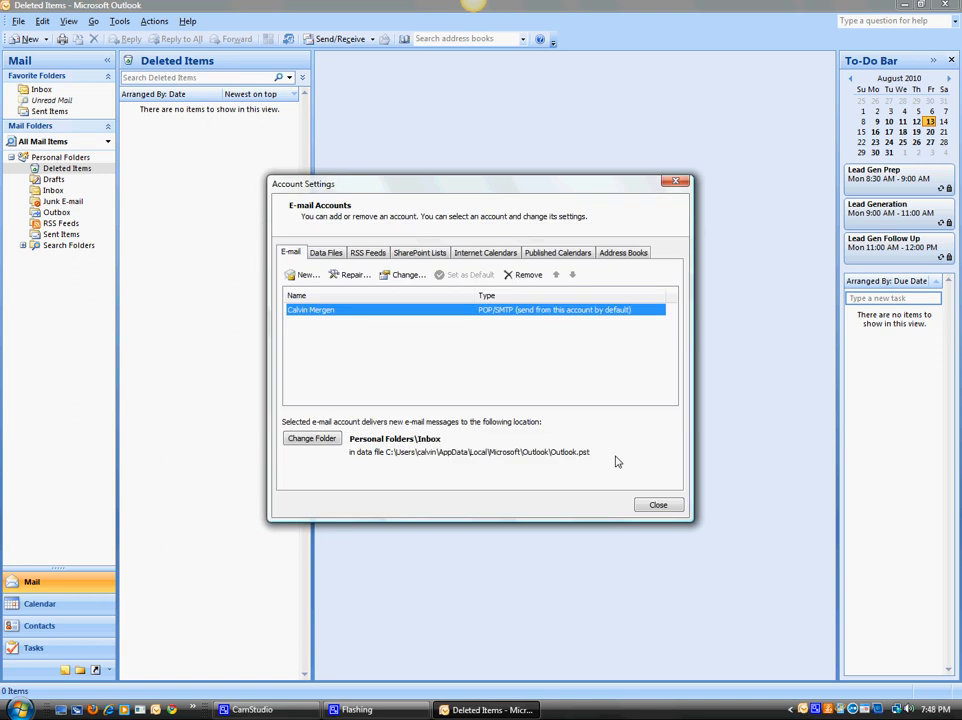
Open the existing POP3 account and examine its e-mail address, incoming and outgoing mail servers, and logon information.
double_click(329, 313)
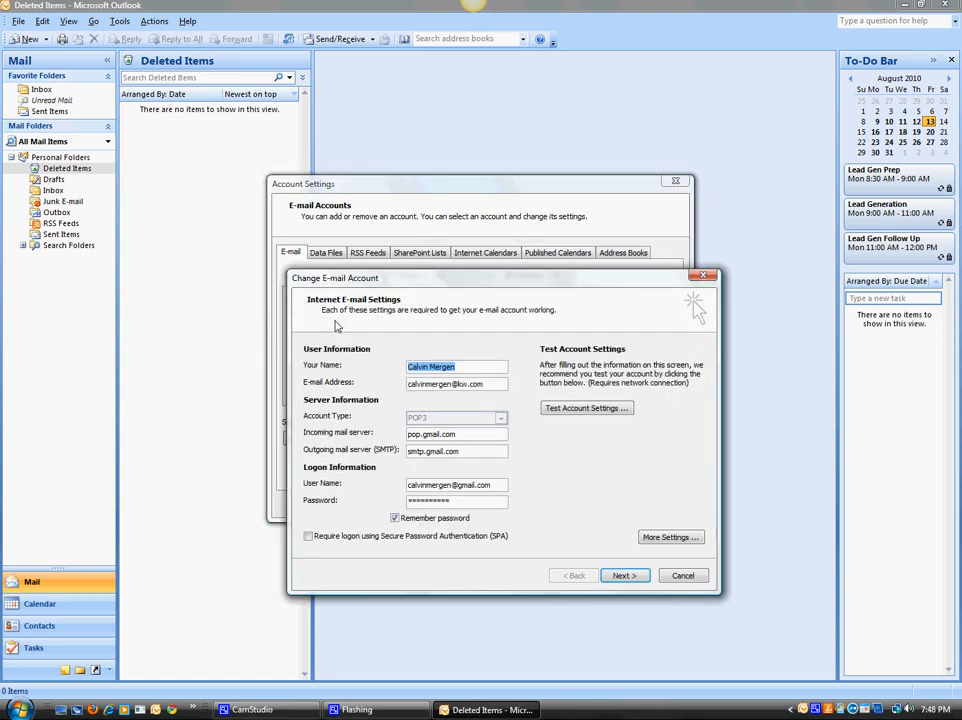
click(500, 389)
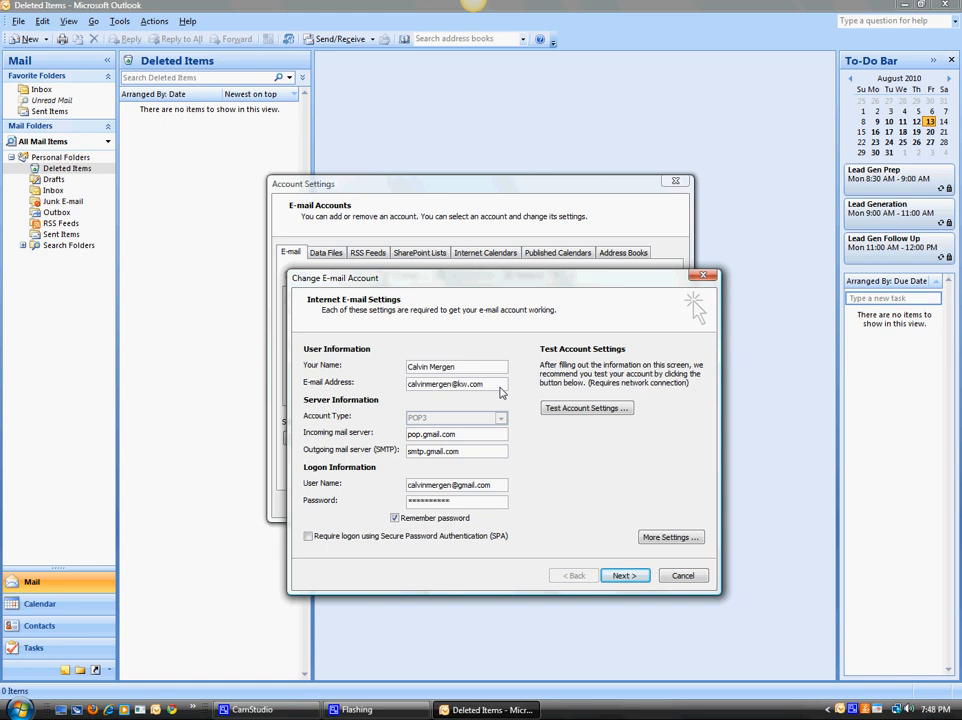
drag(500, 387, 397, 387)
click(428, 386)
drag(460, 434, 380, 453)
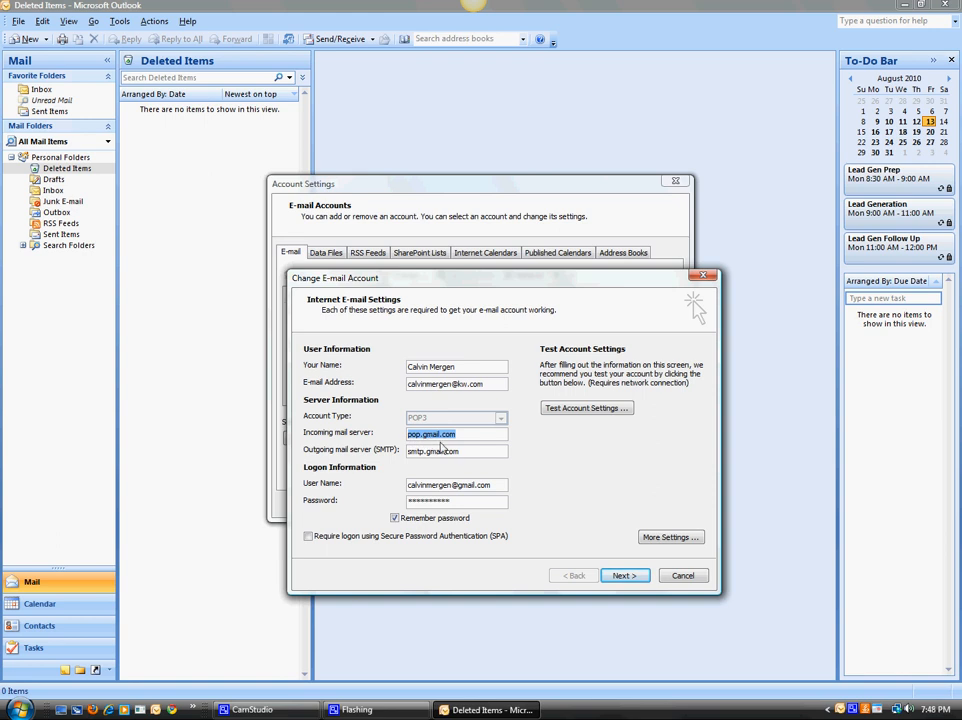
click(461, 438)
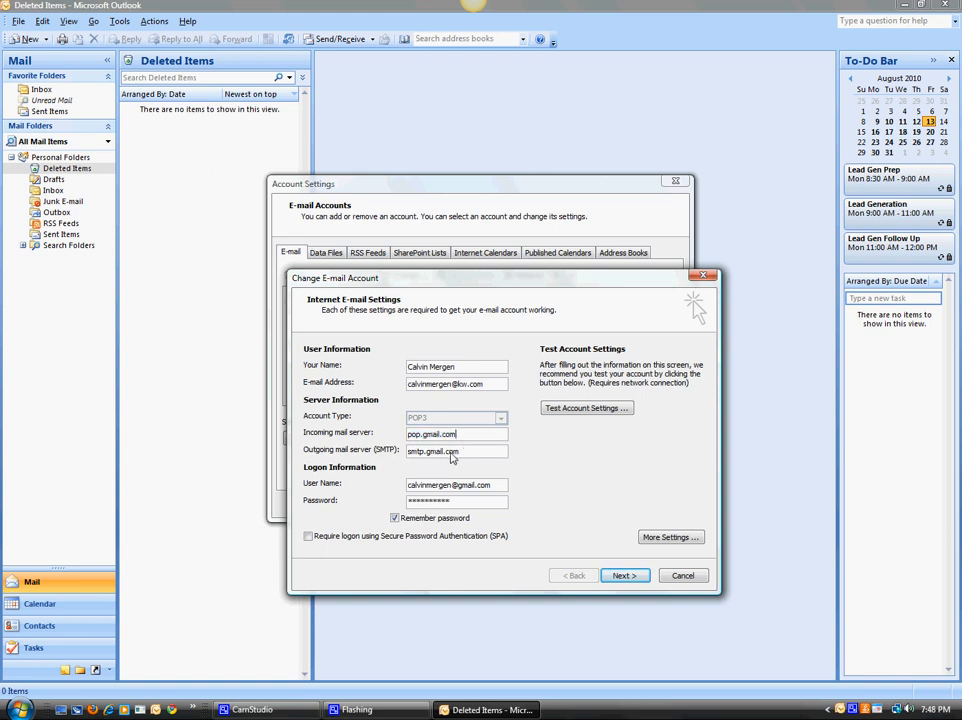
click(464, 452)
double_click(432, 487)
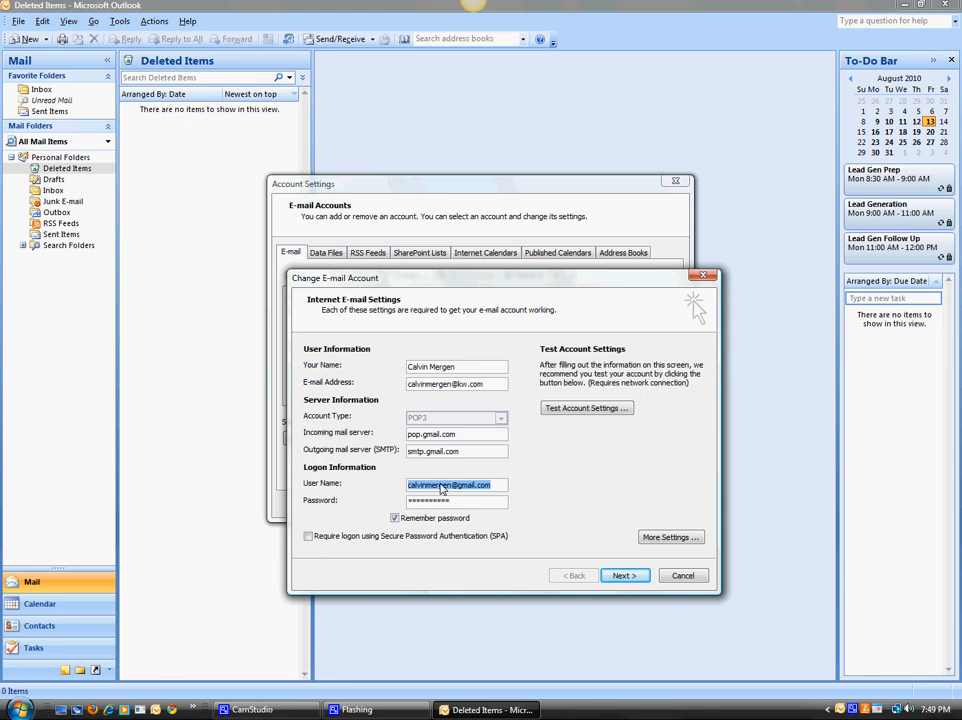
click(441, 488)
double_click(441, 488)
double_click(466, 383)
click(467, 384)
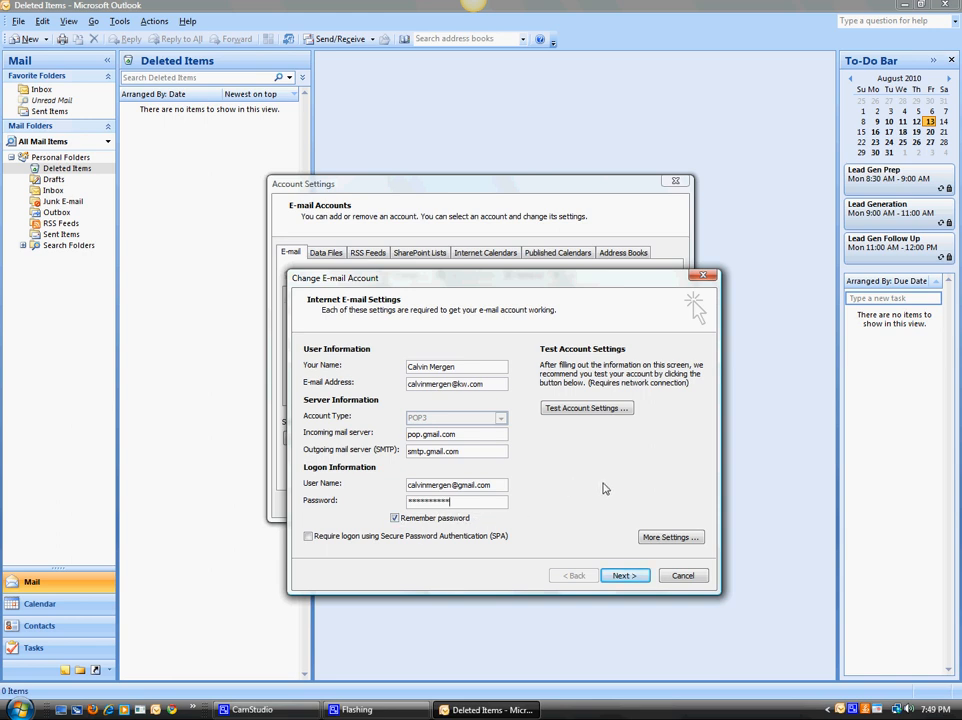
Go through the account's additional outgoing server, connection and advanced settings, and set the server timeout to 5 minutes 10 seconds.
click(686, 538)
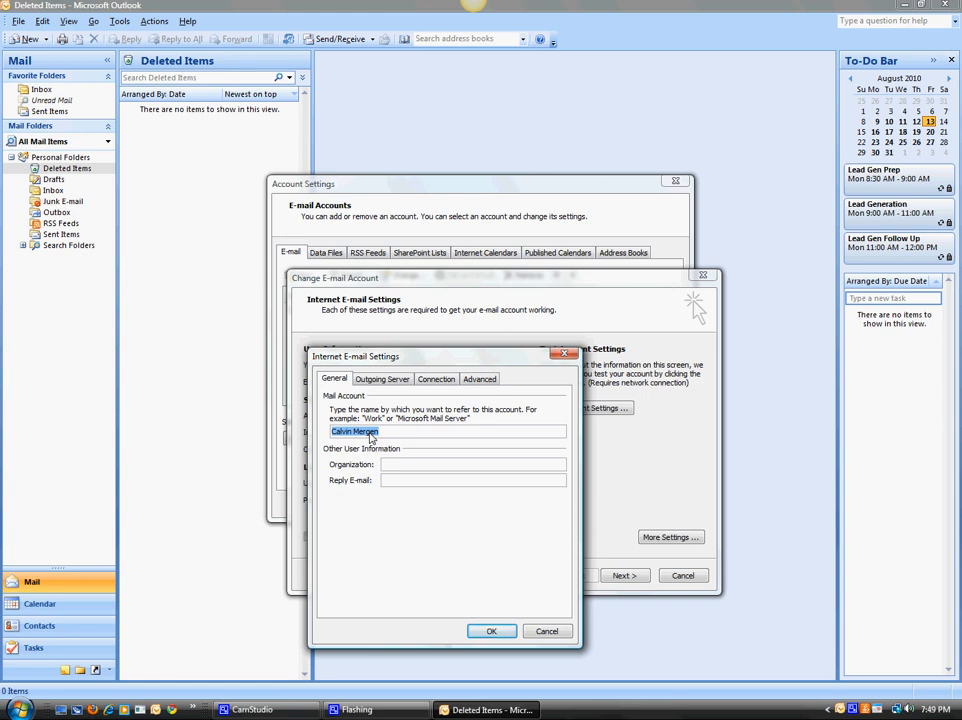
click(379, 383)
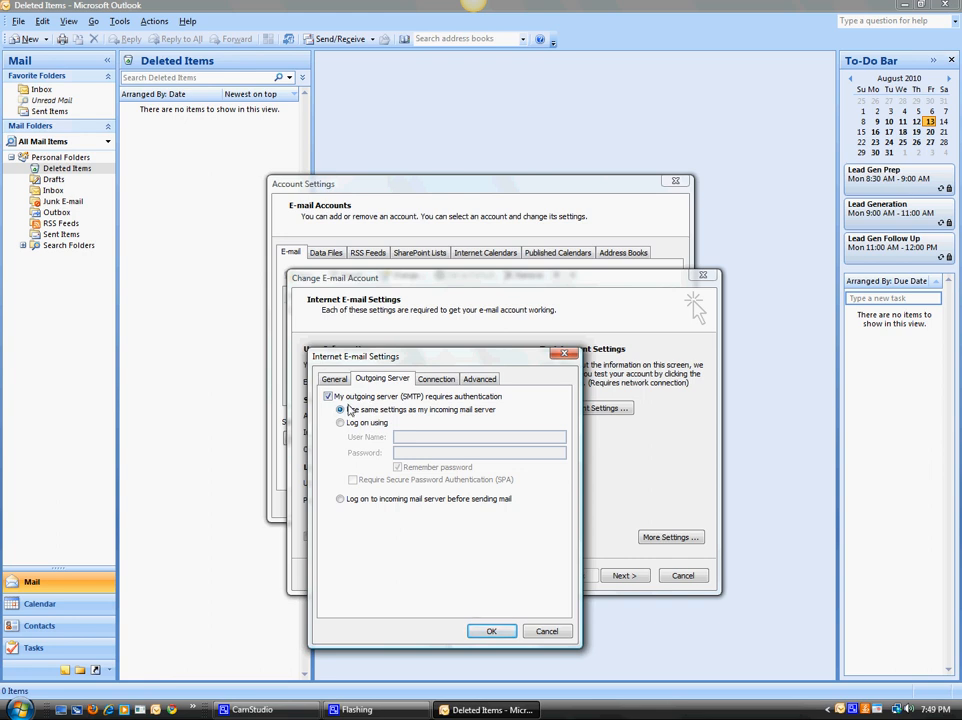
click(436, 380)
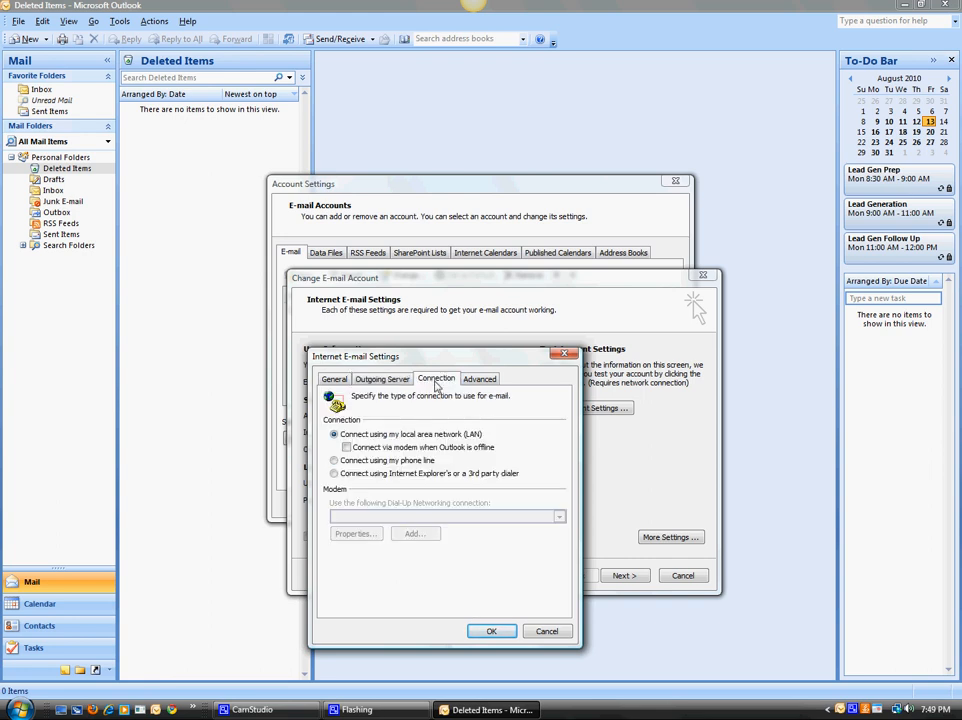
click(478, 381)
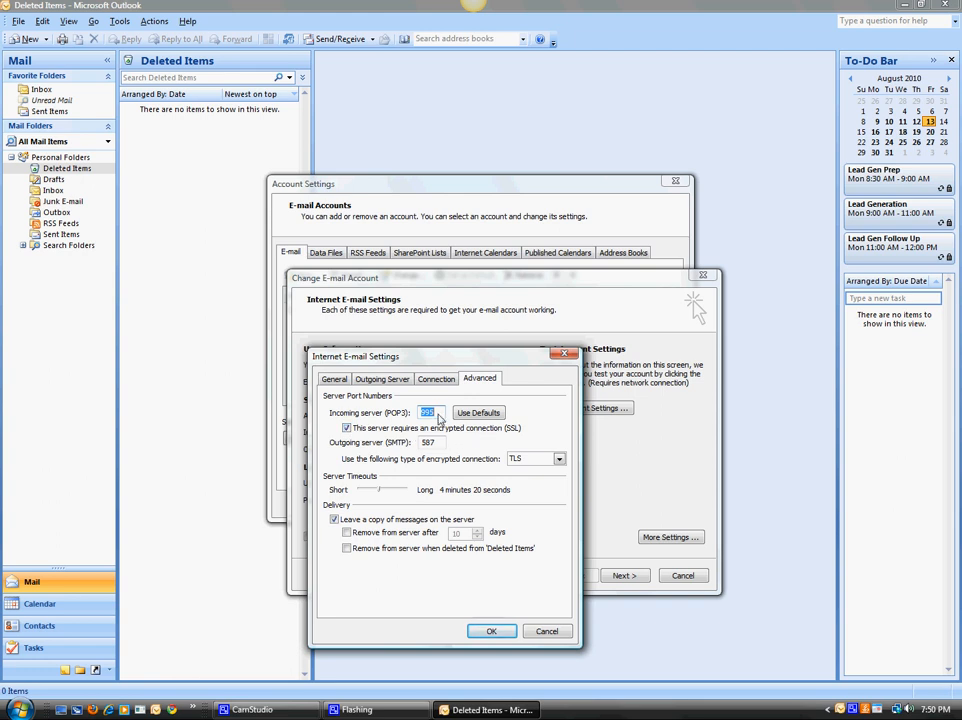
click(438, 417)
click(514, 458)
click(533, 463)
drag(378, 493, 383, 495)
click(347, 532)
click(491, 631)
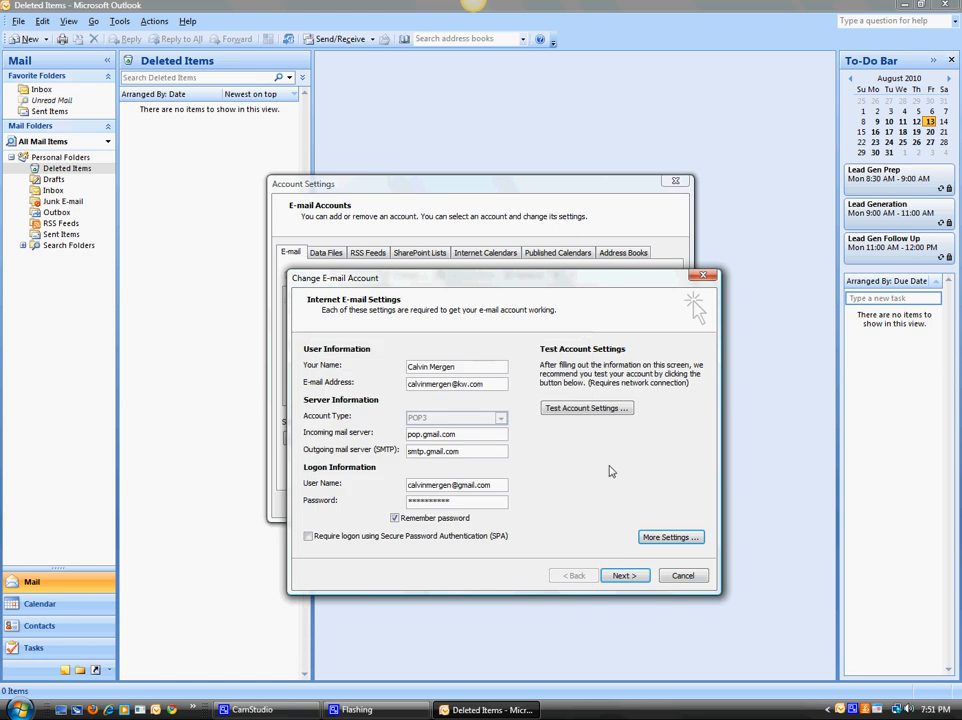
Test the account settings, then finish the account change and close the account settings.
click(560, 409)
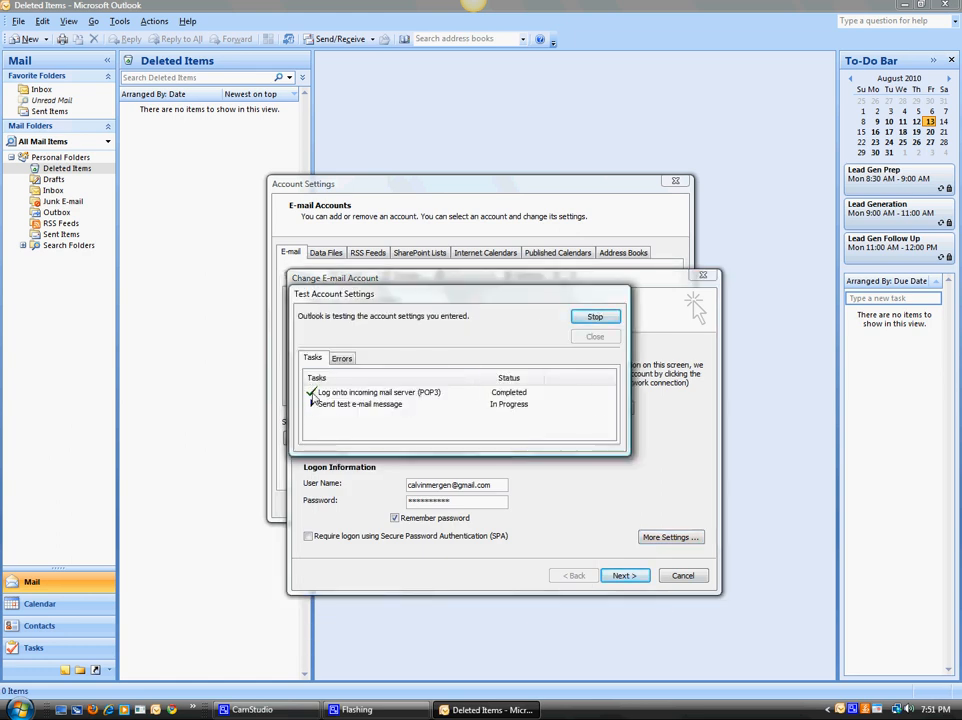
click(608, 341)
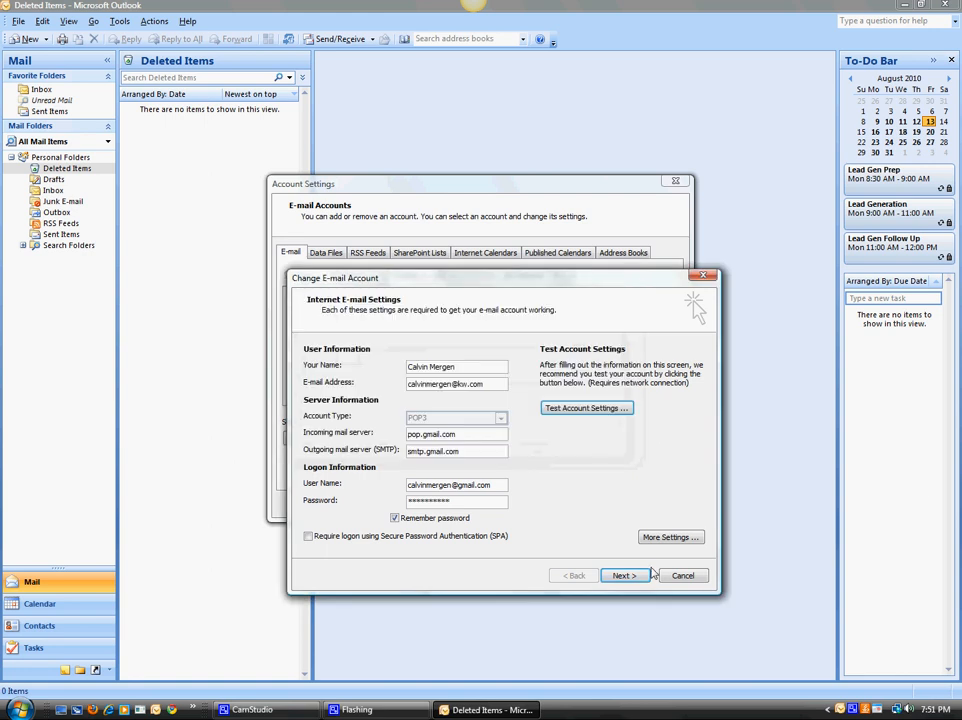
click(622, 576)
click(627, 578)
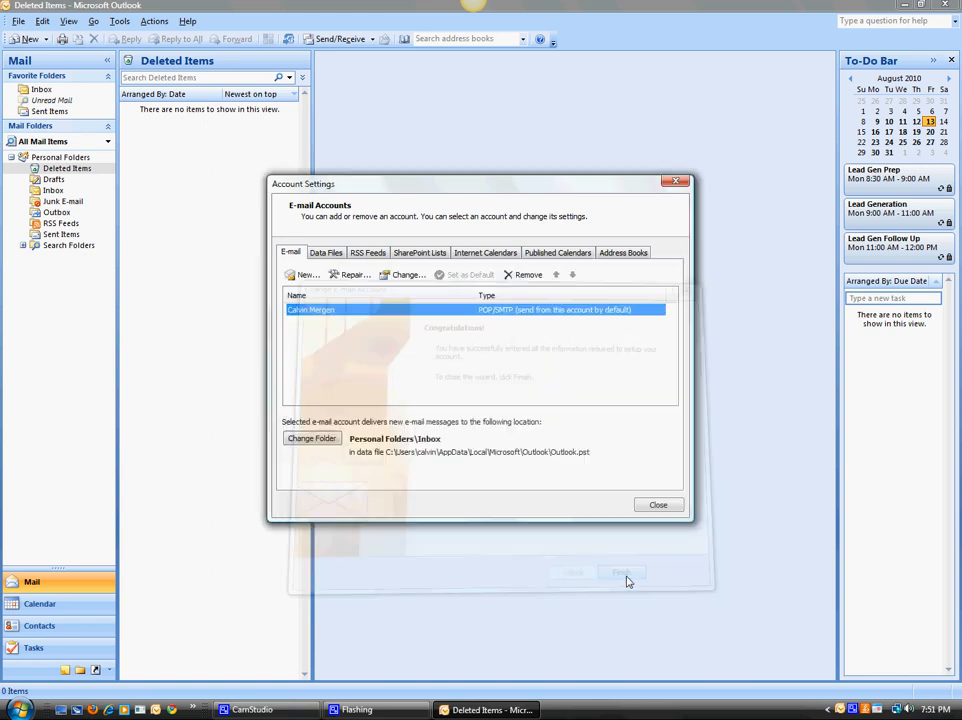
click(659, 504)
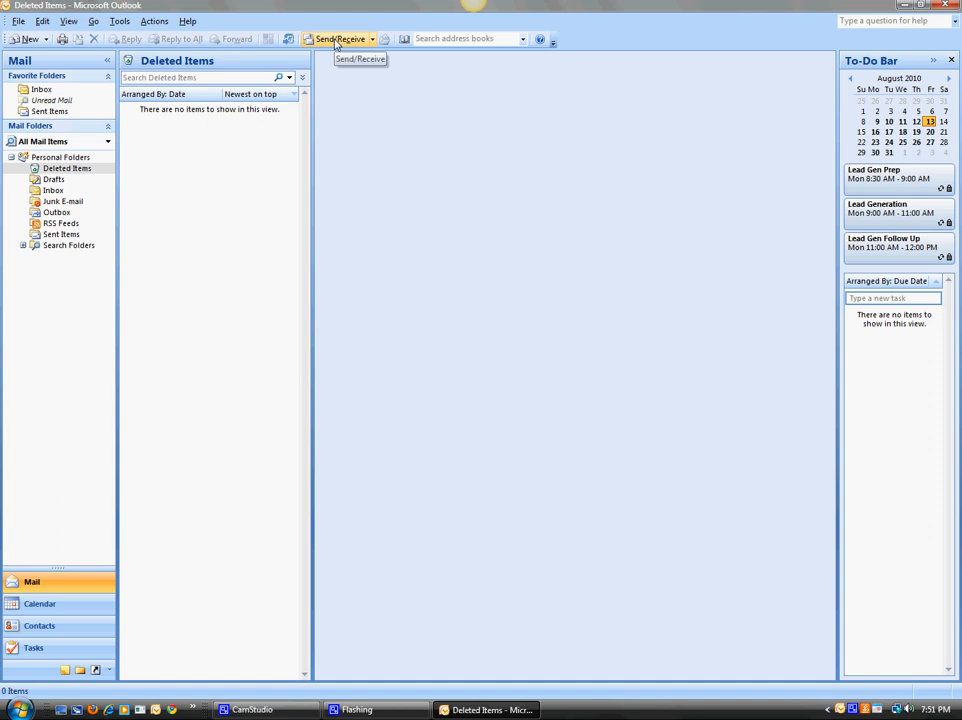
Send and receive mail for the account and view the new Gmail Confirmation message in the Inbox.
click(336, 42)
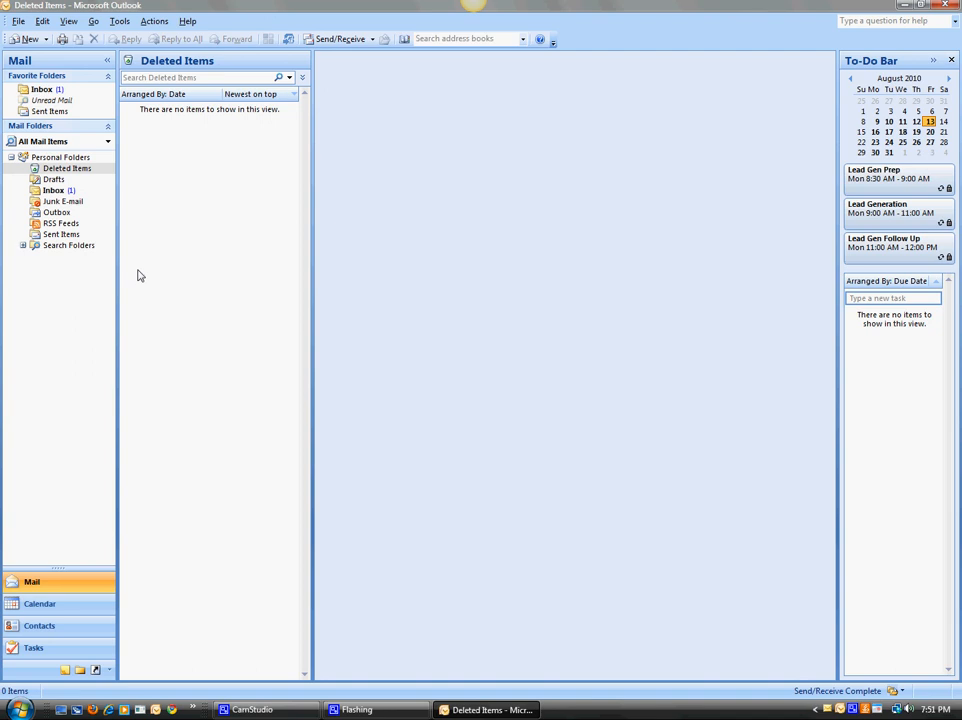
click(53, 190)
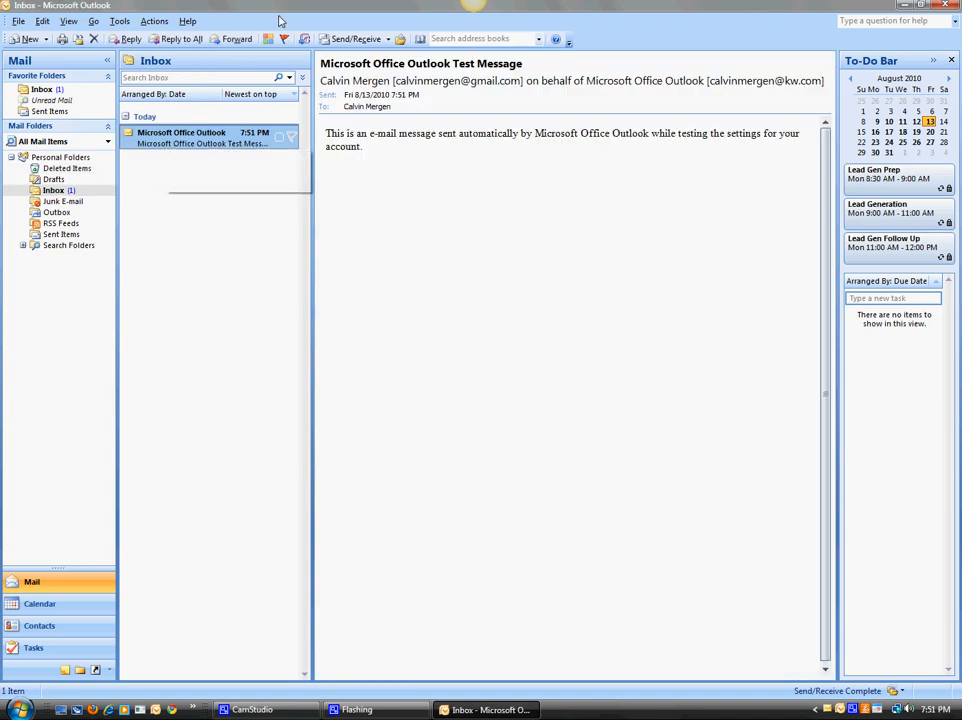
click(338, 40)
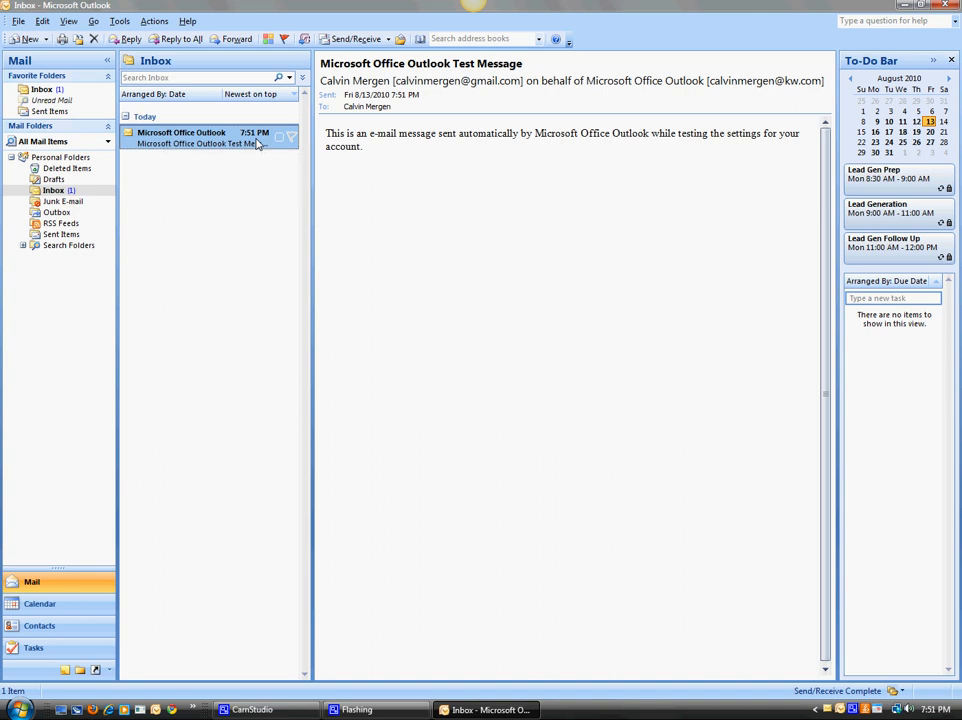
click(352, 41)
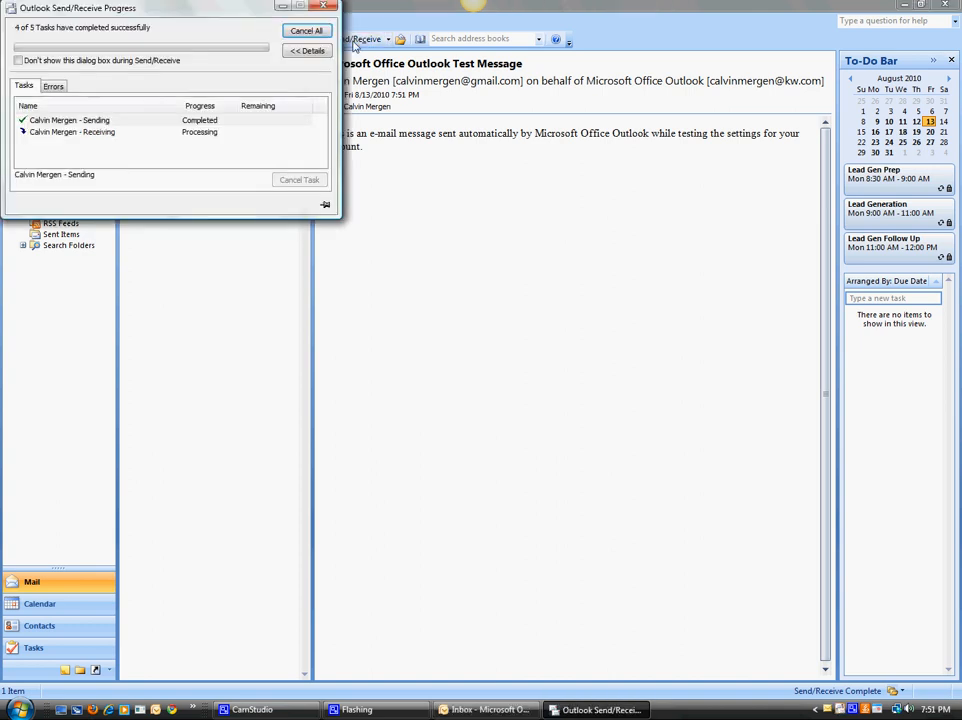
click(248, 146)
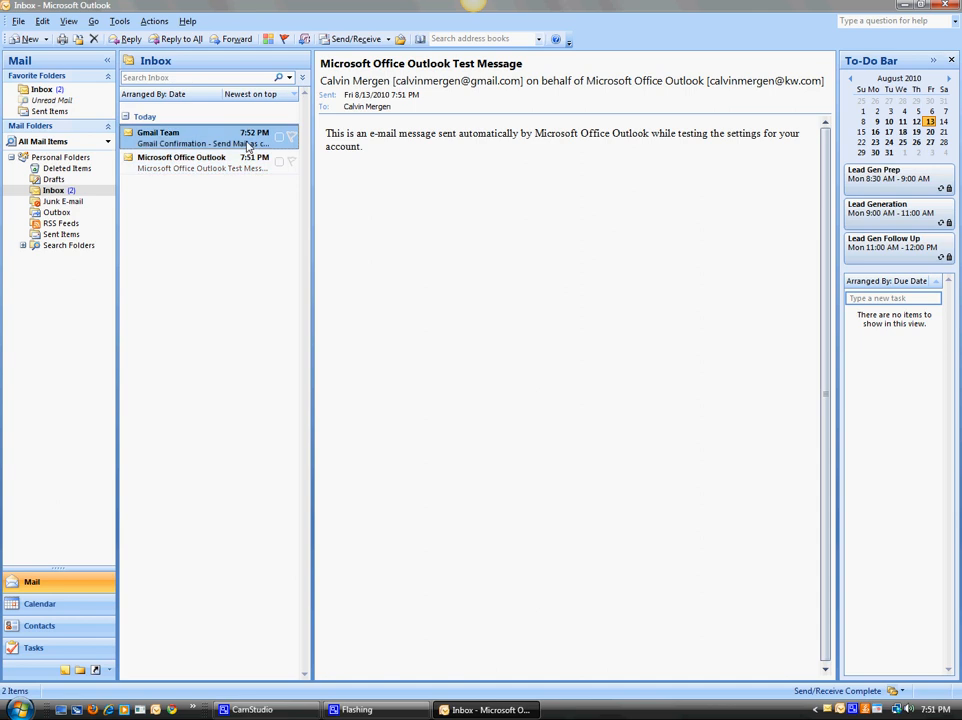
click(362, 40)
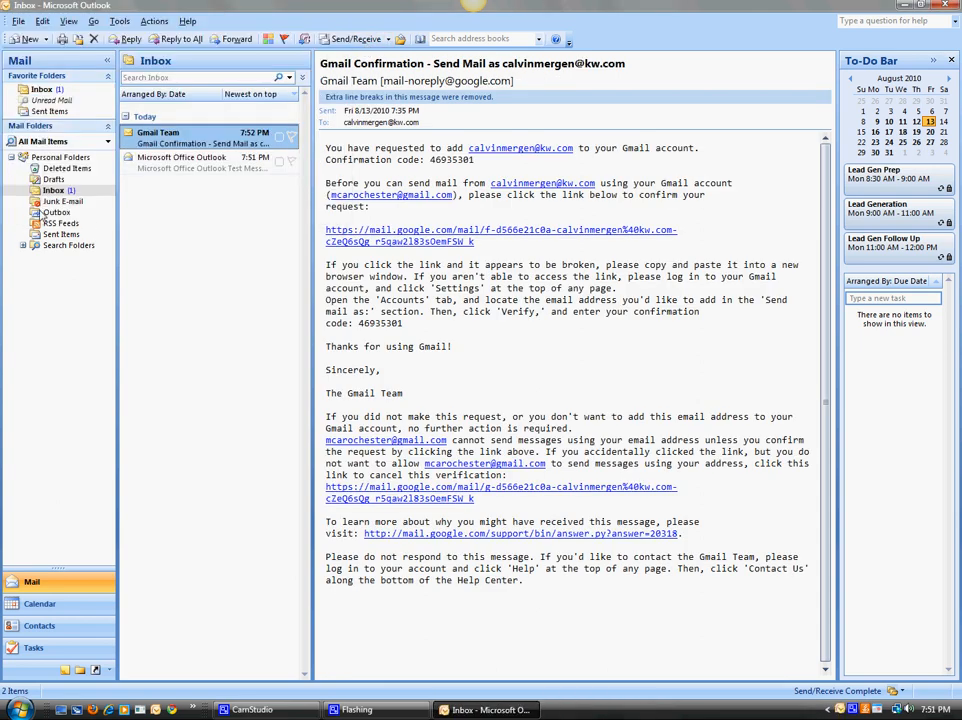
Create a new e-mail message and enter the recipient's e-mail address.
click(28, 40)
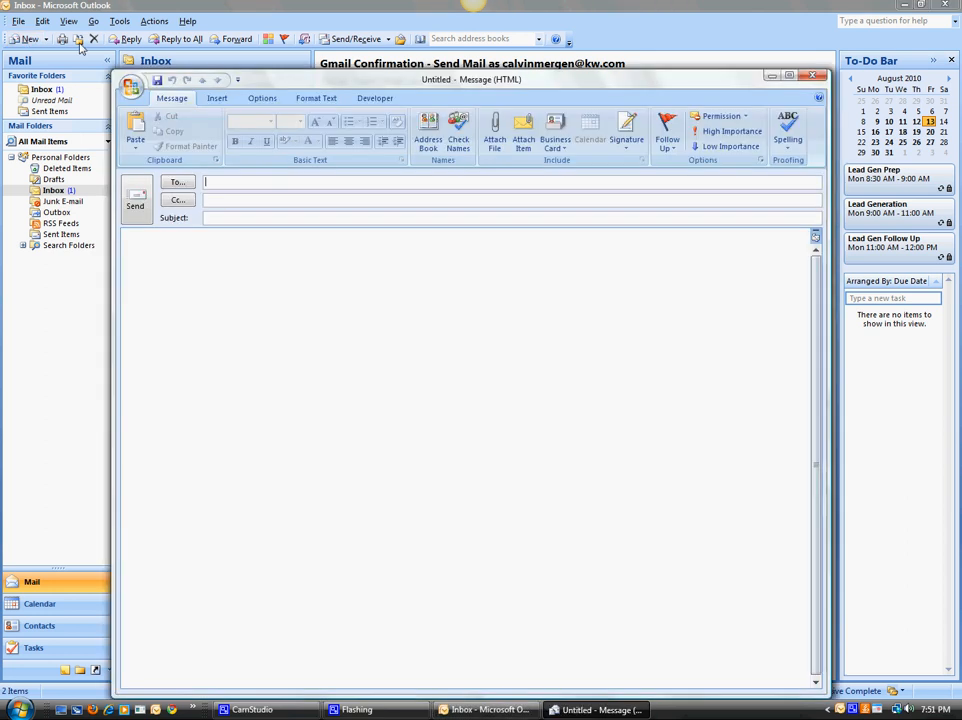
text(calvinm)
key(Return)
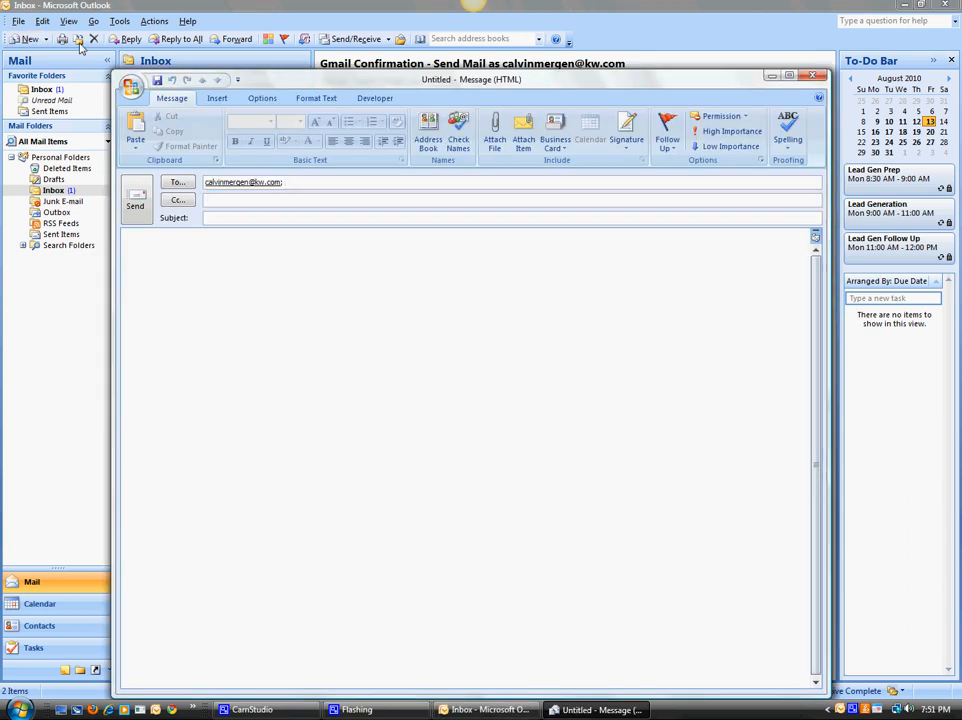
Send the message with the subject "test" and run Send/Receive for the account.
text(test)
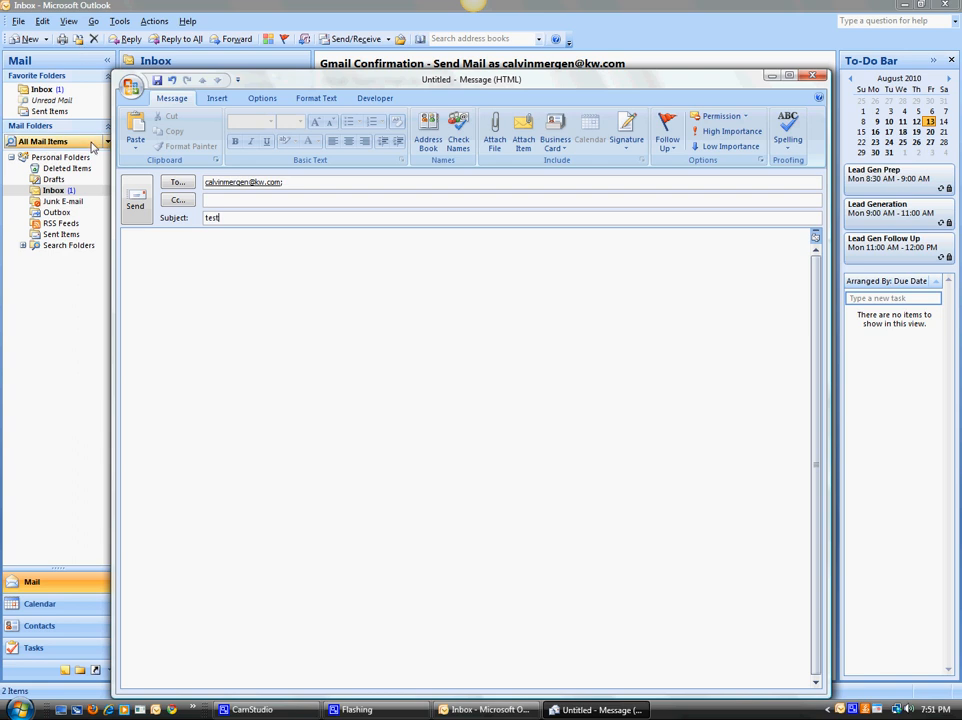
click(141, 209)
click(360, 39)
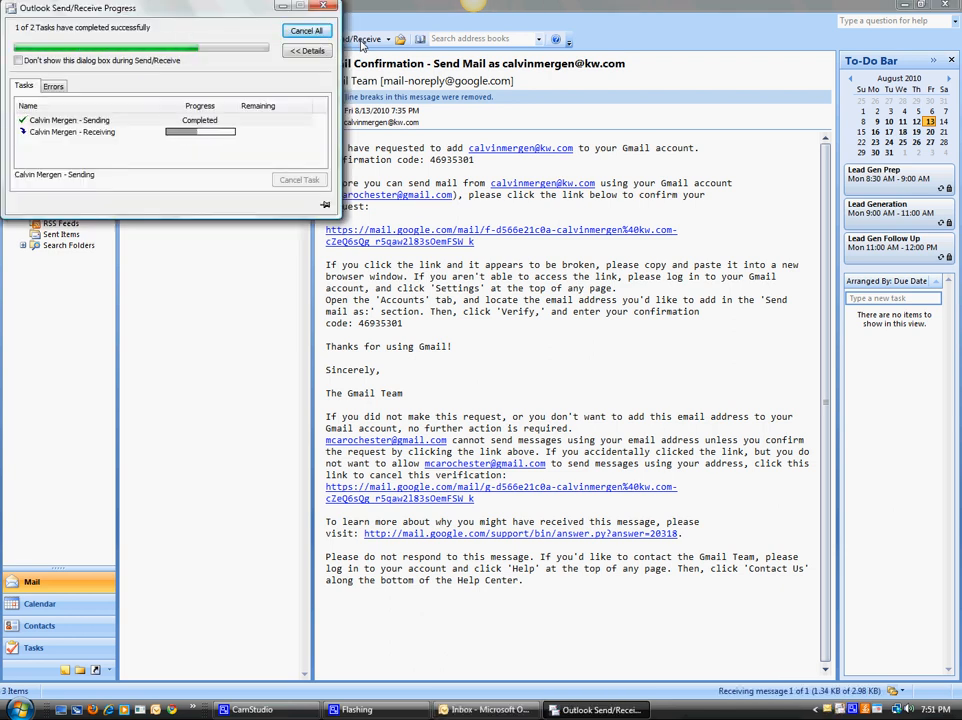
View the received test message and the Gmail Confirmation message in the Inbox, and close Outlook.
click(213, 145)
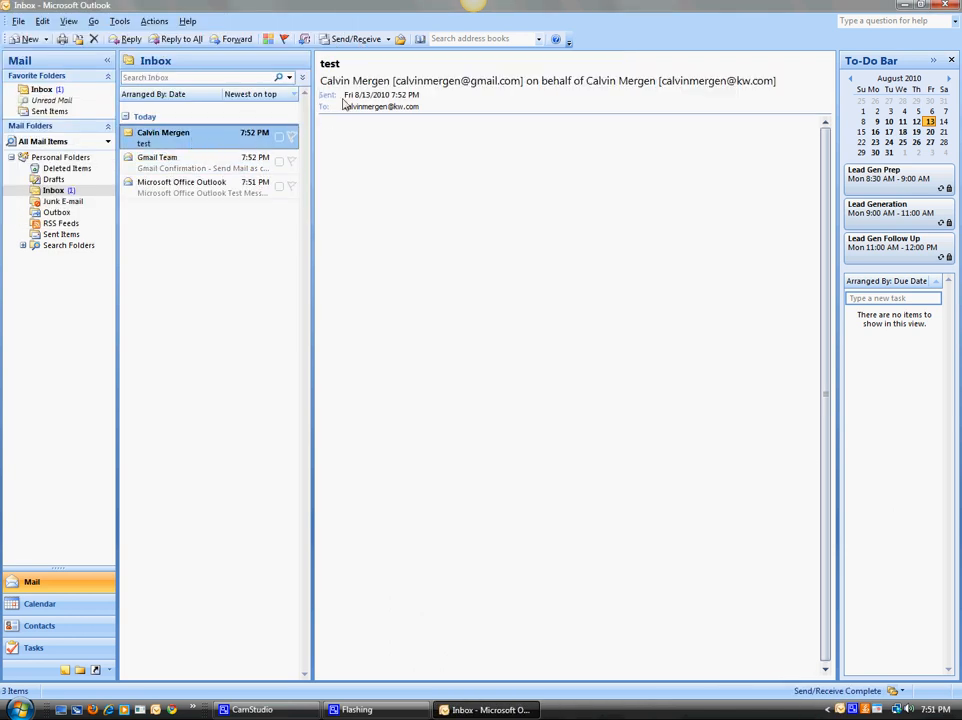
click(180, 163)
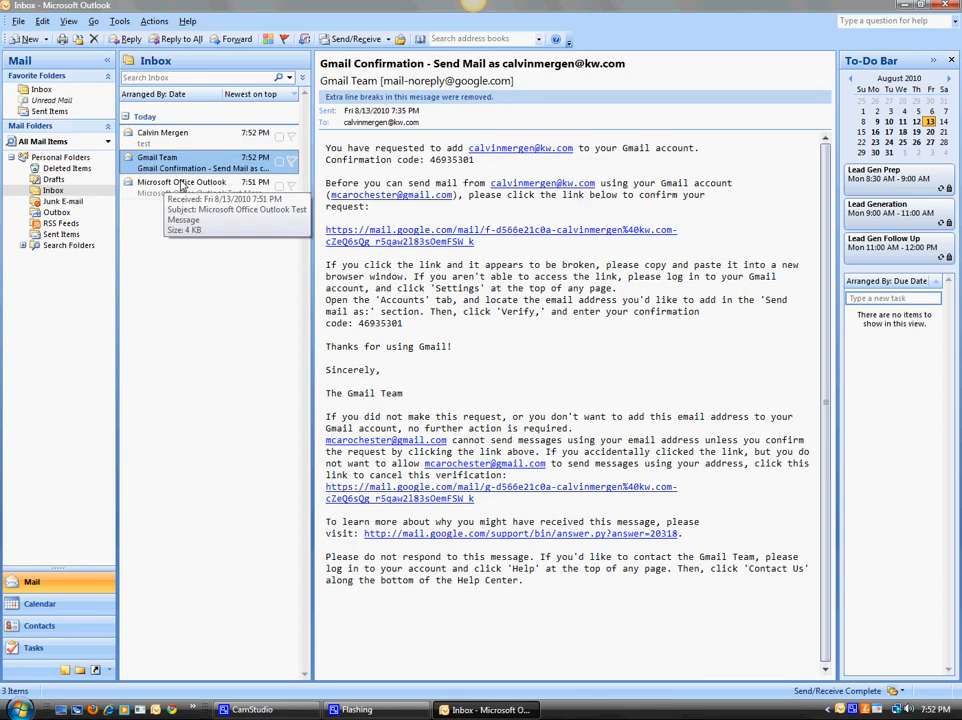
click(947, 5)
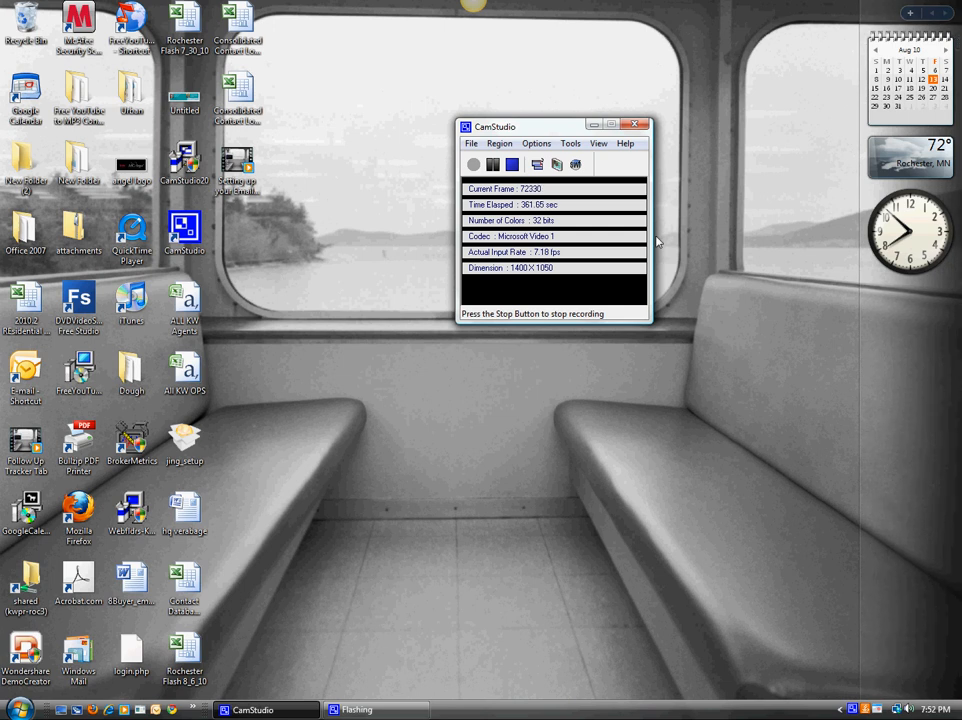
drag(522, 127, 420, 105)
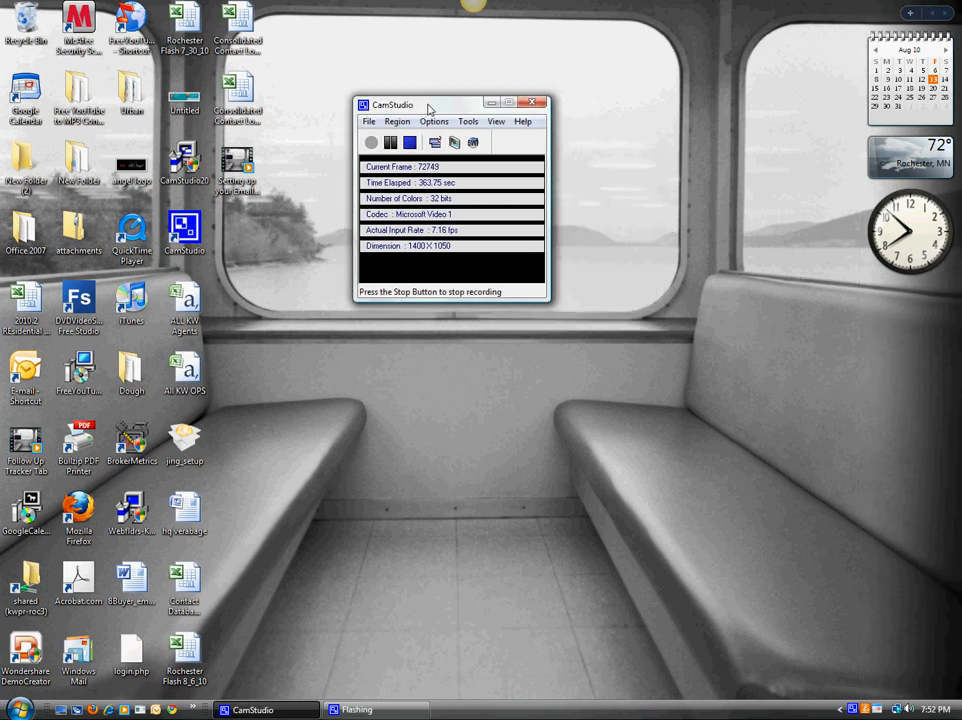